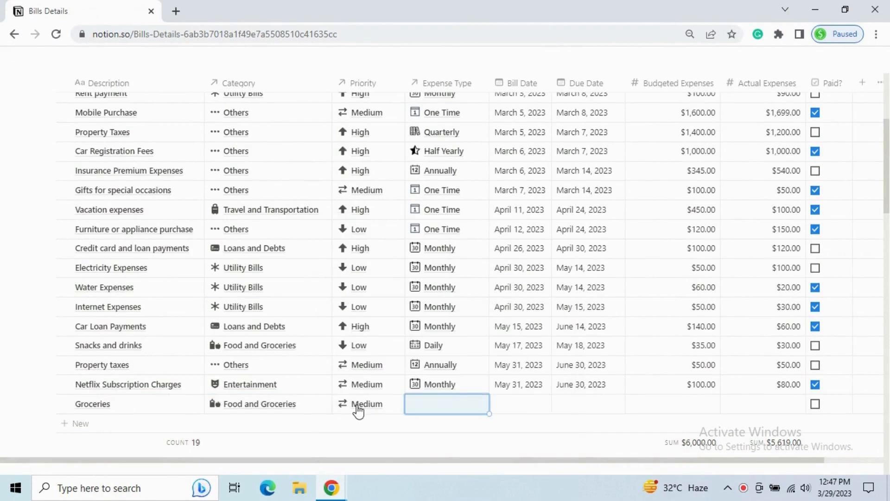
# Step: Set the expense type of the new Groceries row to Daily
pyautogui.write('Dai')
pyautogui.press('Return')
pyautogui.press('Tab')
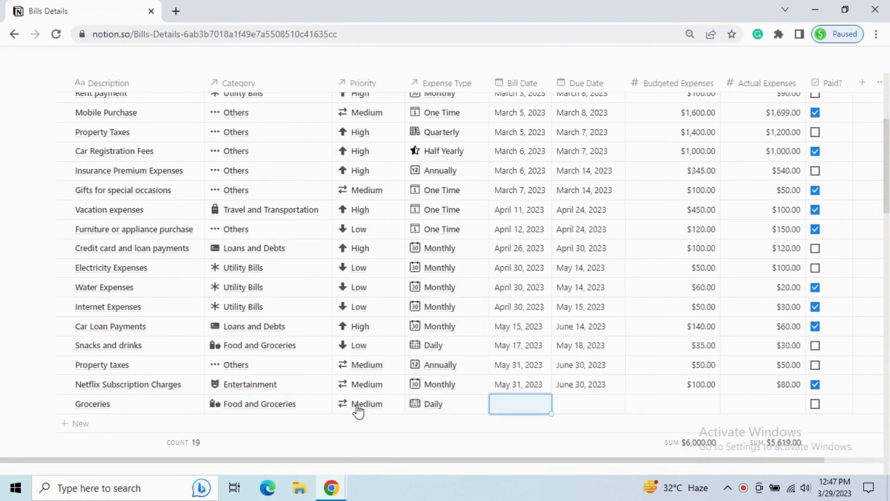
# Step: Set both the bill date and the due date of the new Groceries row to March 29, 2023
pyautogui.press('Return')
pyautogui.click(571, 244)
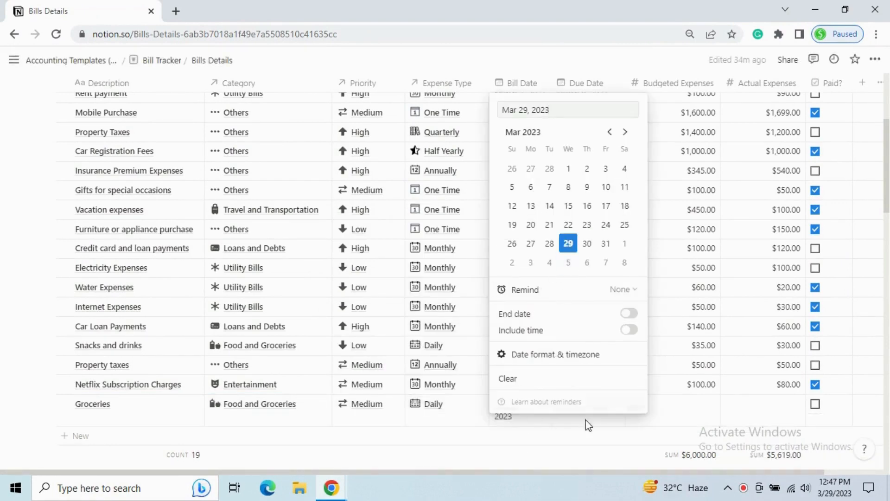
pyautogui.click(588, 422)
pyautogui.click(589, 420)
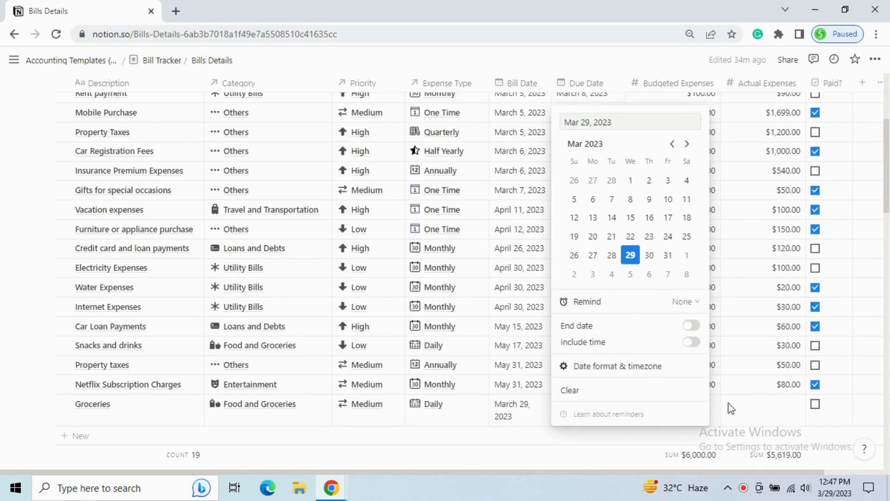
pyautogui.click(732, 409)
# Step: Enter 150 as the budgeted expenses and 160 as the actual expenses of the new Groceries row
pyautogui.click(692, 410)
pyautogui.write('150')
pyautogui.press('Tab')
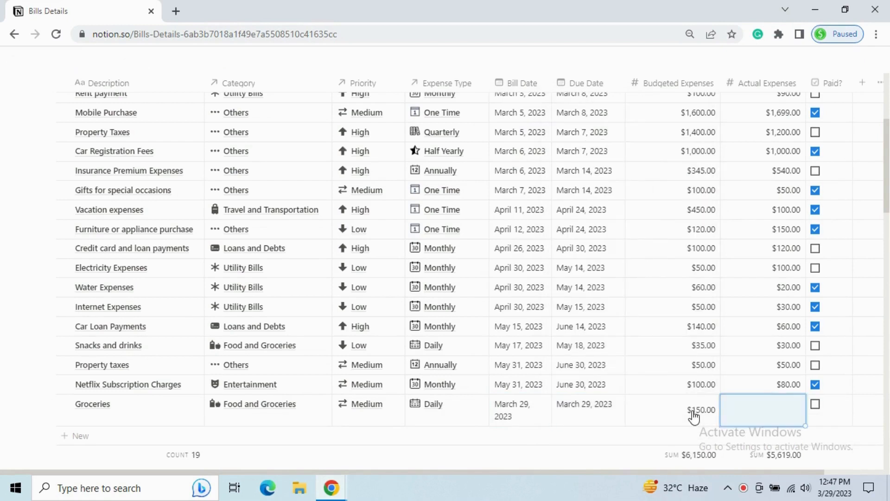
pyautogui.write('160')
pyautogui.press('Tab')
# Step: Mark the new Groceries bill as paid and slightly widen the Bill Date column
pyautogui.click(815, 405)
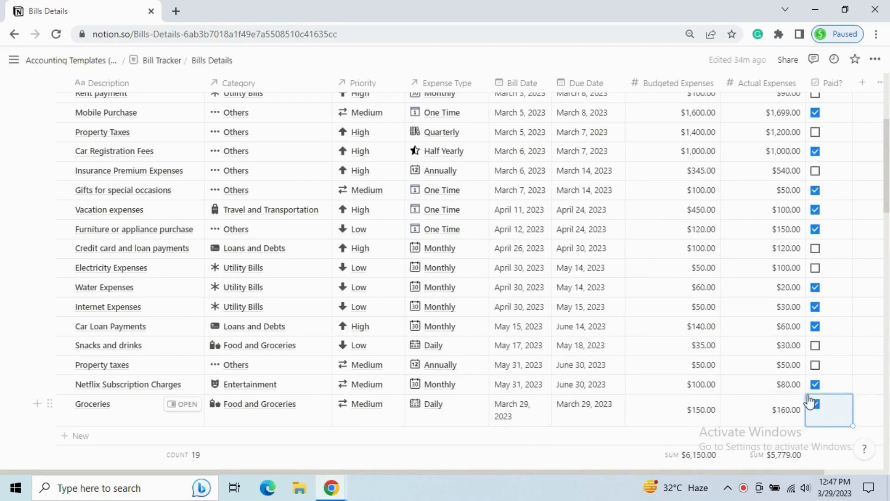
pyautogui.moveTo(551, 83); pyautogui.dragTo(559, 83)
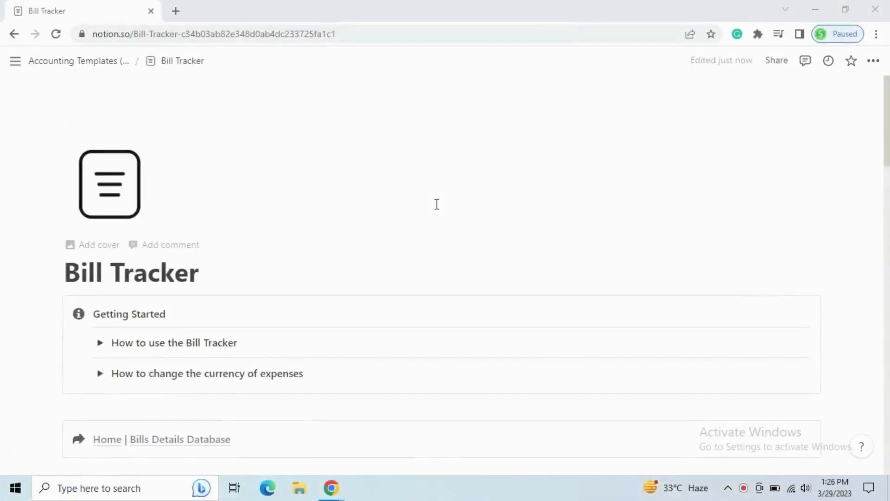
# Step: Review the upcoming, past due and paid bills in the Summary section of the Bill Tracker page
pyautogui.scroll(-5, 436, 204)
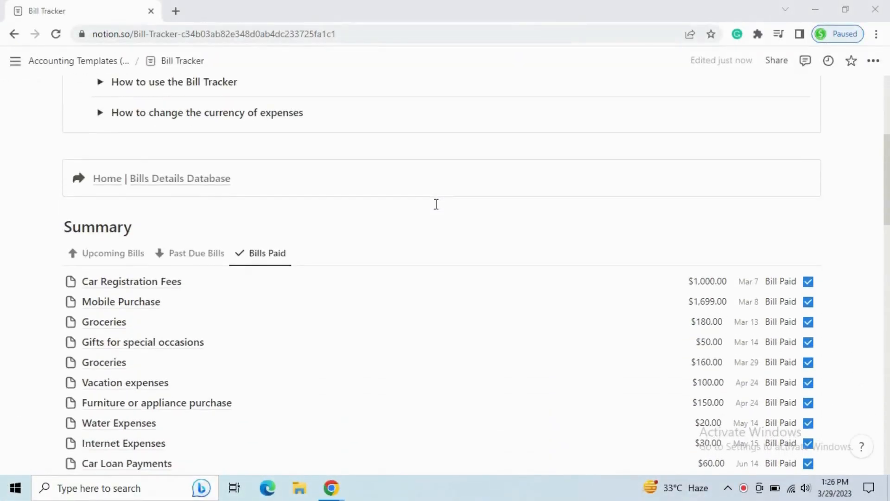
pyautogui.scroll(-2, 436, 205)
pyautogui.click(138, 193)
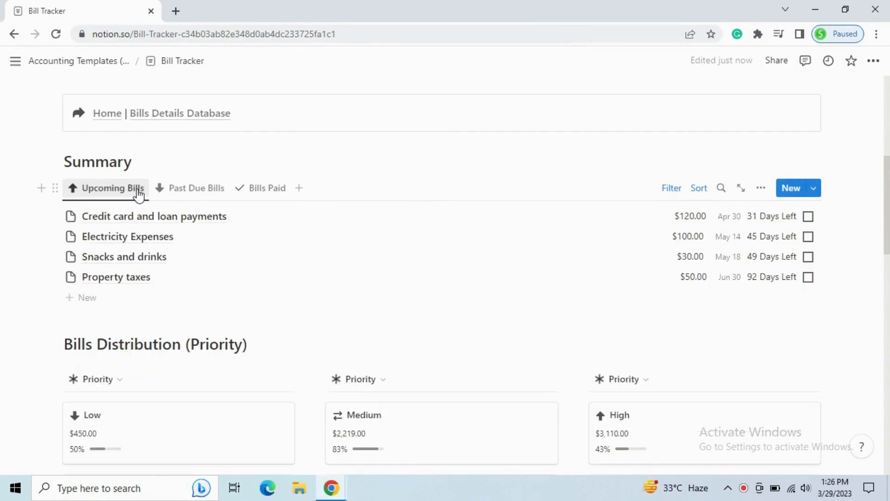
pyautogui.click(170, 195)
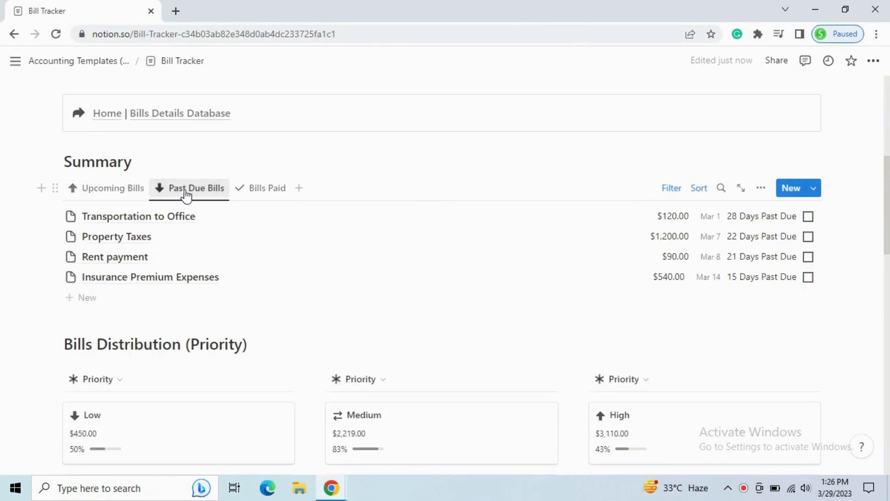
pyautogui.click(261, 190)
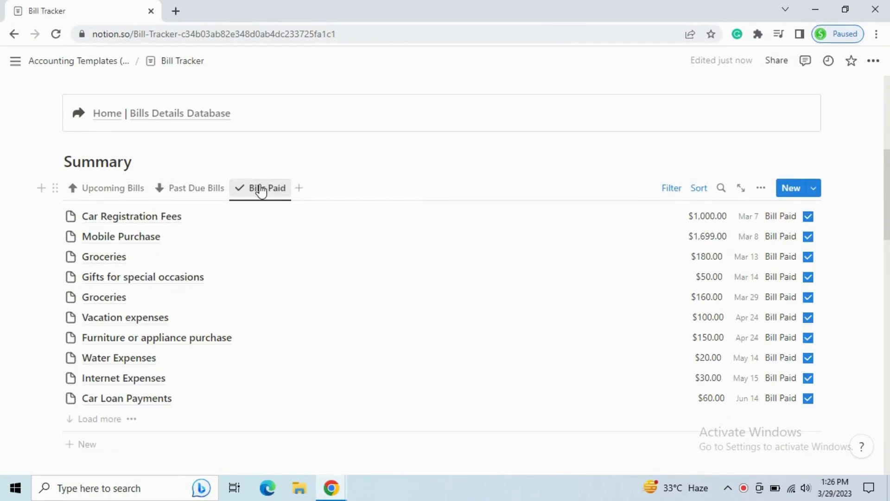
# Step: Examine the bills distribution by priority and category, plus the daily, monthly and quarterly period views
pyautogui.scroll(-5, 261, 190)
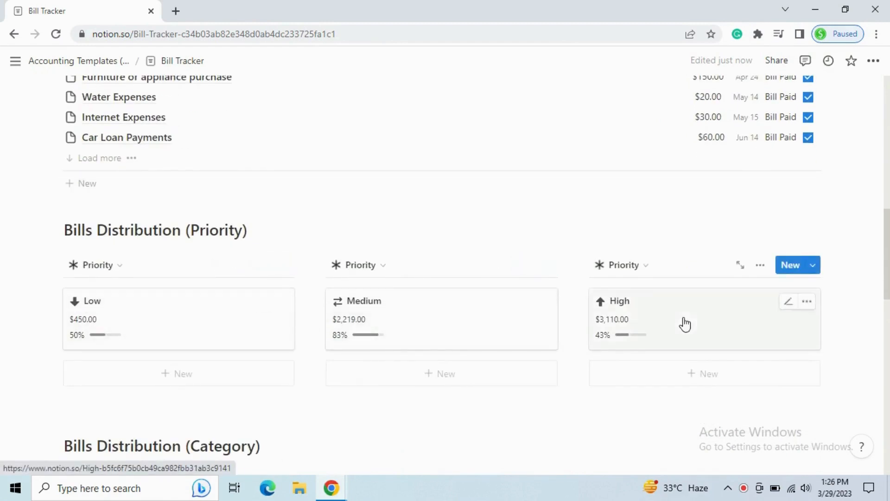
pyautogui.scroll(-5, 658, 319)
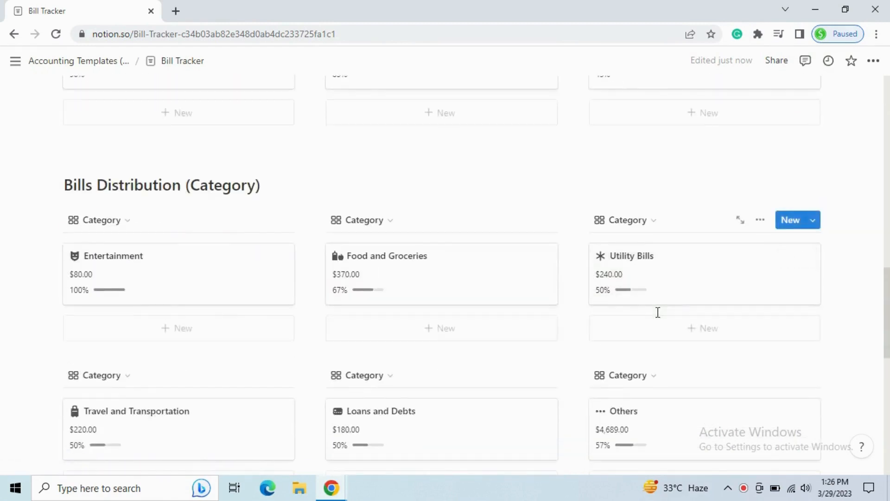
pyautogui.scroll(-2, 658, 313)
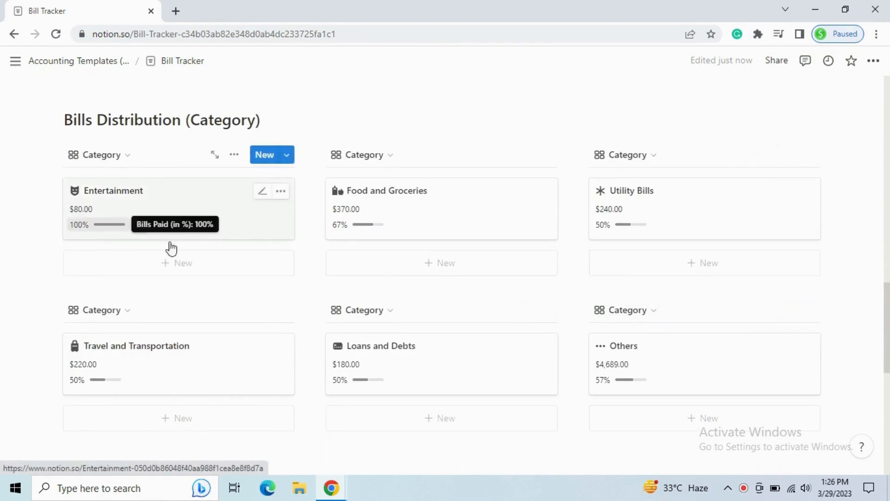
pyautogui.scroll(-7, 207, 252)
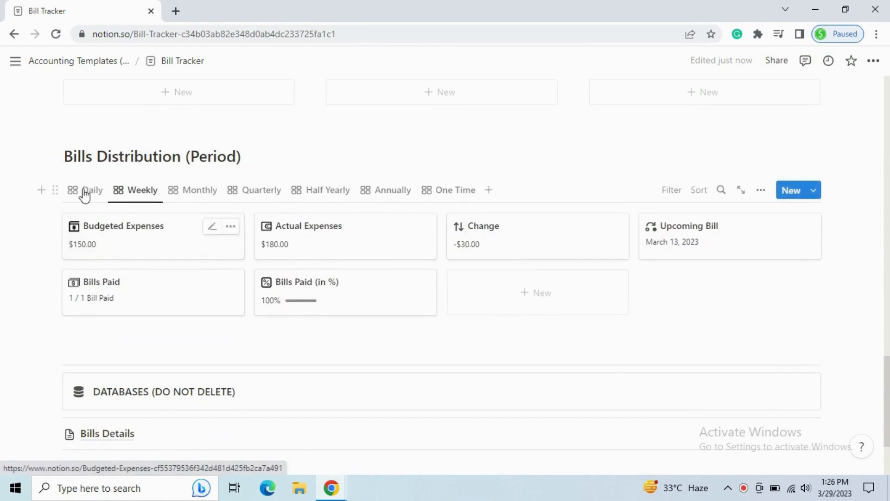
pyautogui.click(84, 195)
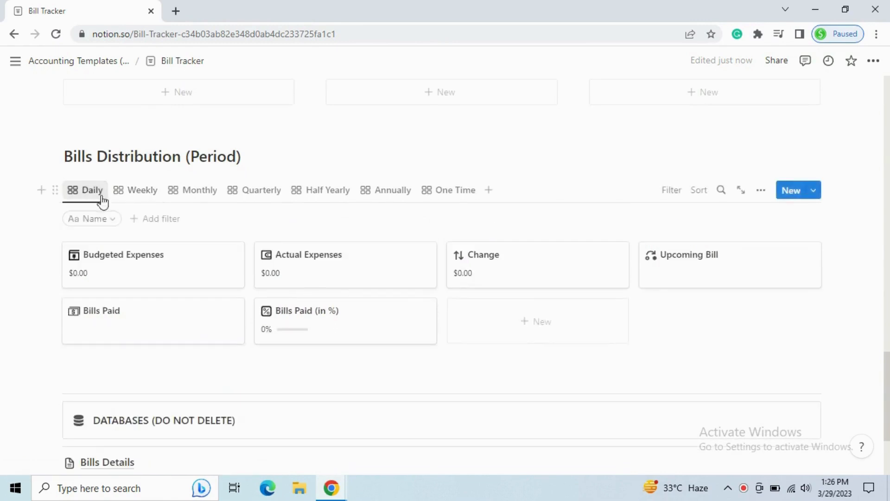
pyautogui.click(179, 199)
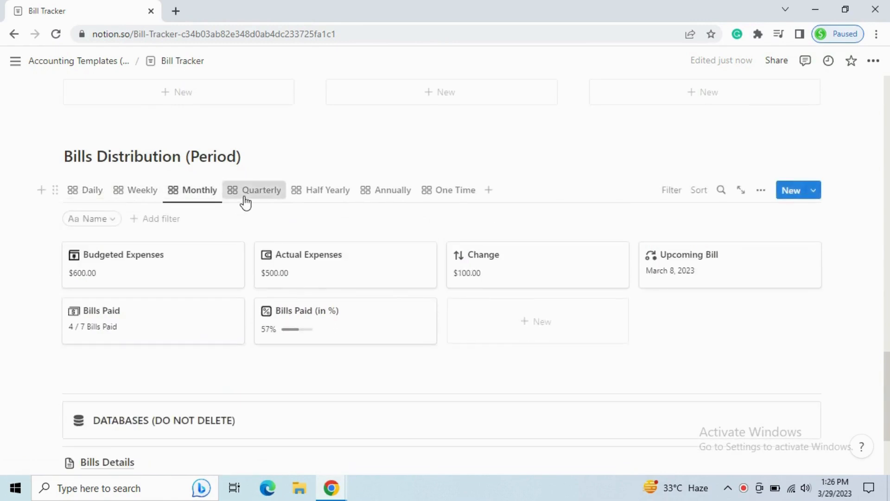
pyautogui.click(246, 199)
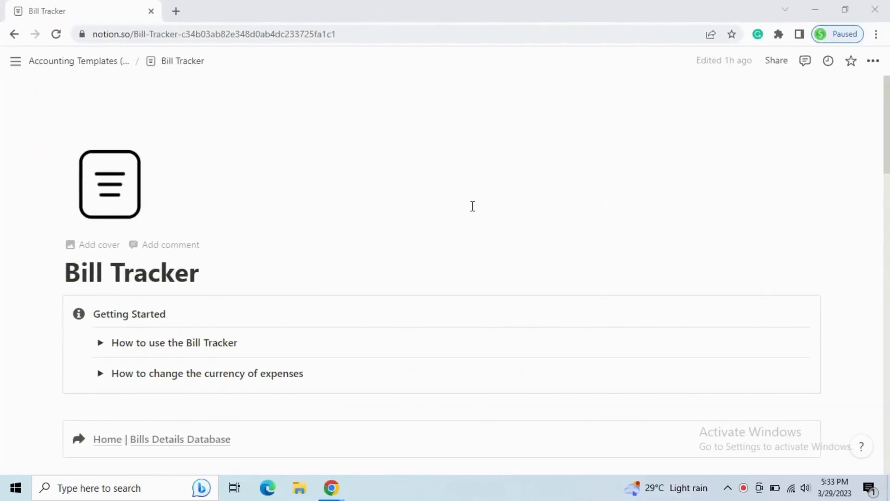
# Step: Mark the Credit card and loan payments bill as paid in the Summary's Upcoming Bills view
pyautogui.scroll(-1, 472, 206)
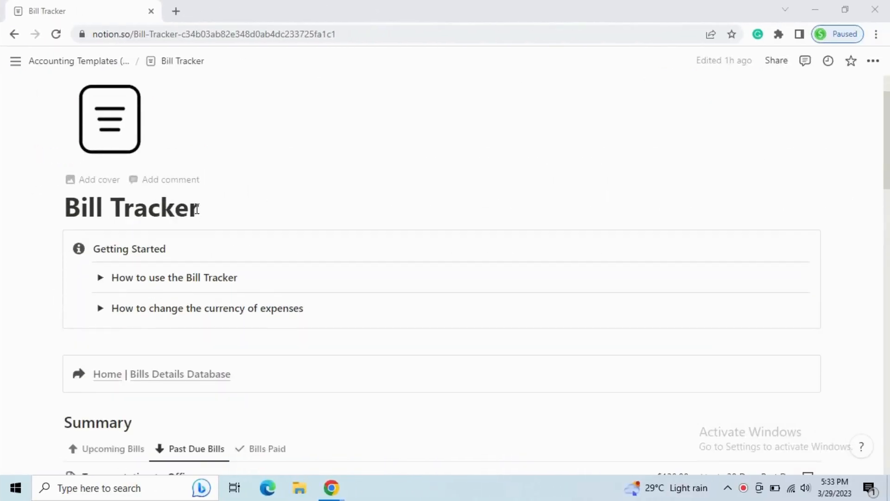
pyautogui.scroll(-2, 196, 209)
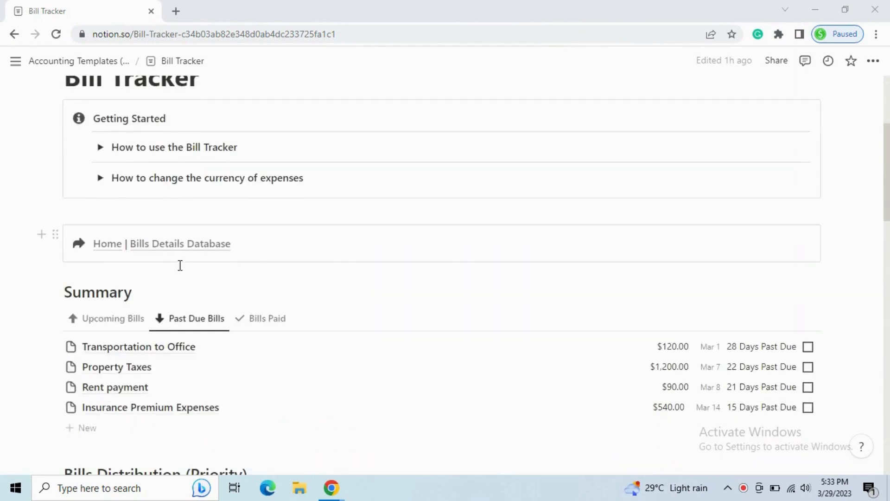
pyautogui.click(119, 320)
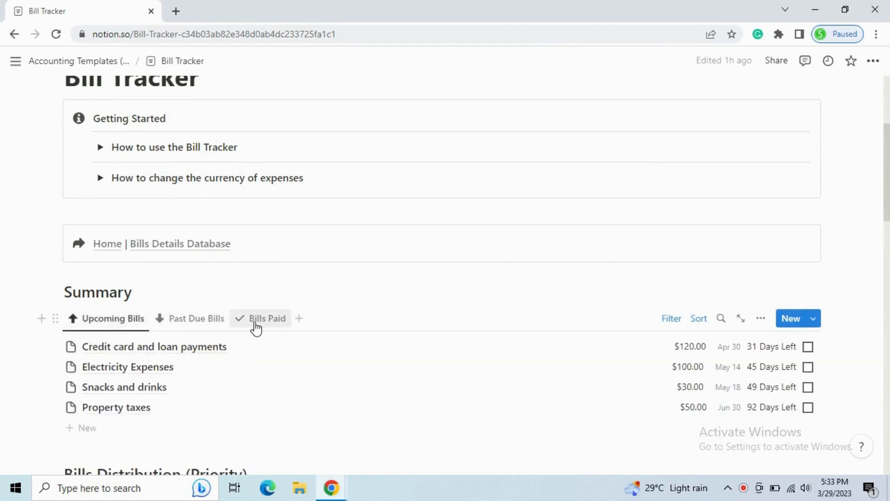
pyautogui.scroll(-3, 255, 326)
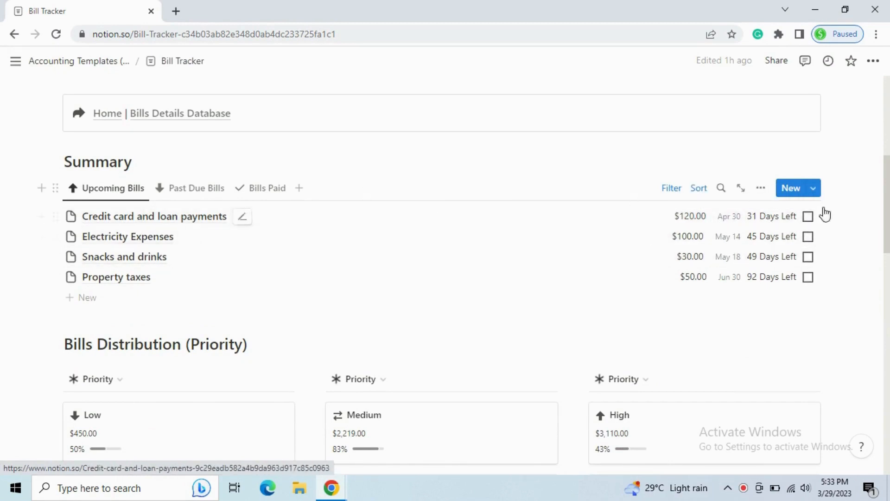
pyautogui.click(809, 218)
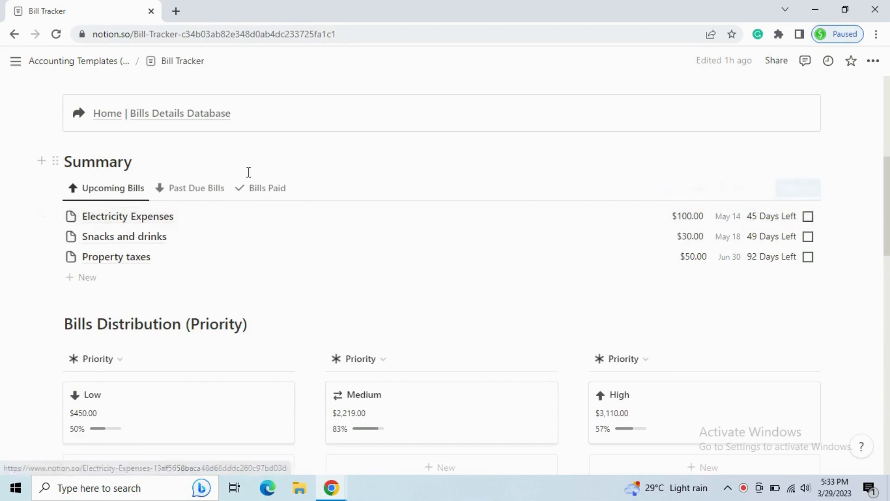
# Step: Check the Bills Paid and Past Due Bills views, followed by the priority, category and period distributions
pyautogui.click(253, 189)
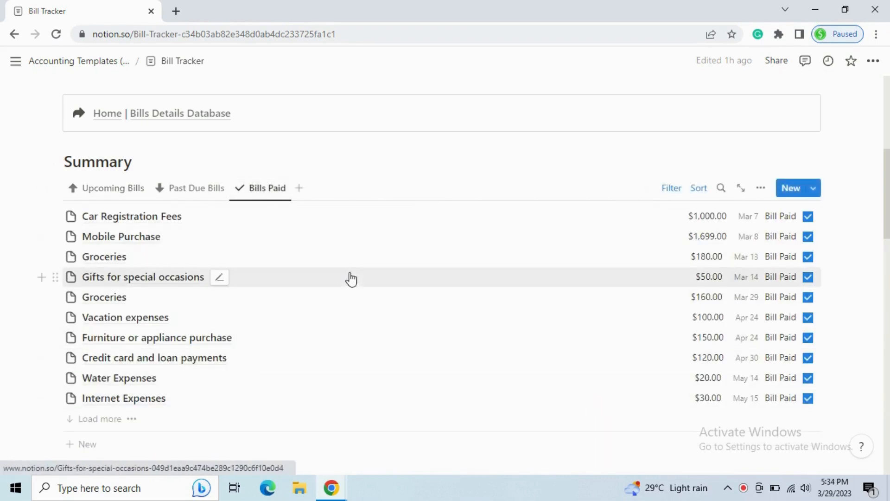
pyautogui.click(191, 195)
pyautogui.scroll(-4, 377, 179)
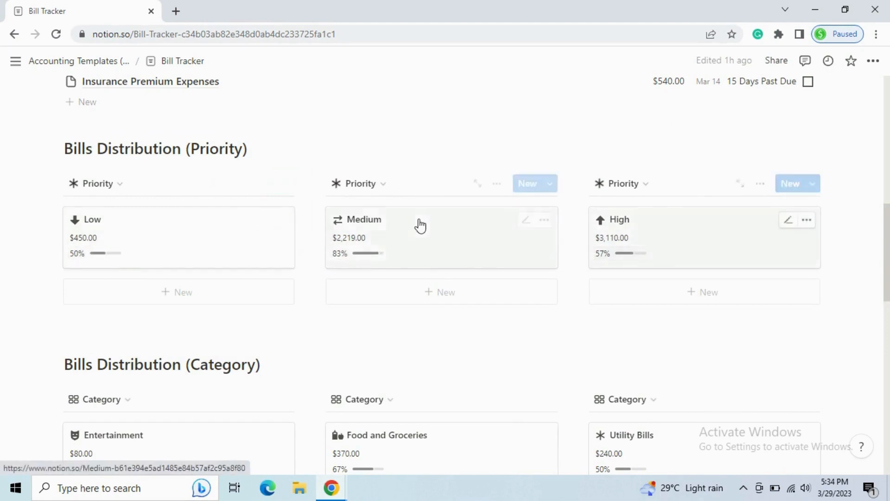
pyautogui.scroll(-5, 420, 226)
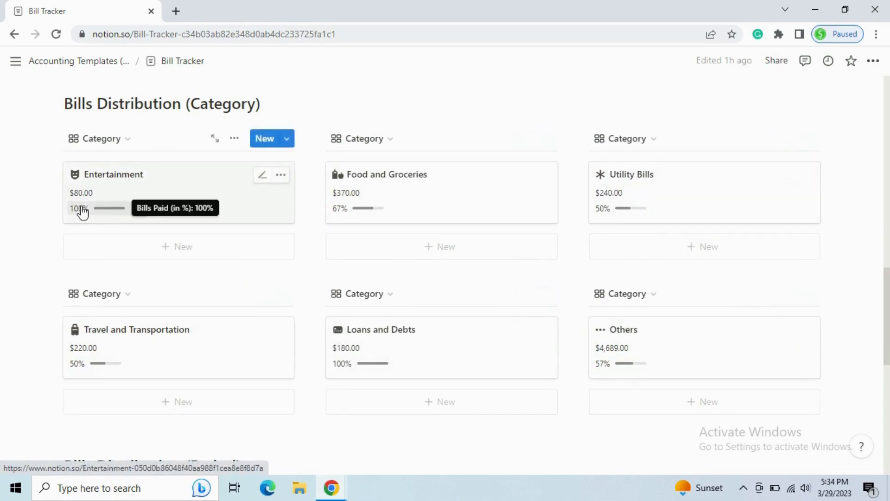
pyautogui.scroll(-7, 276, 229)
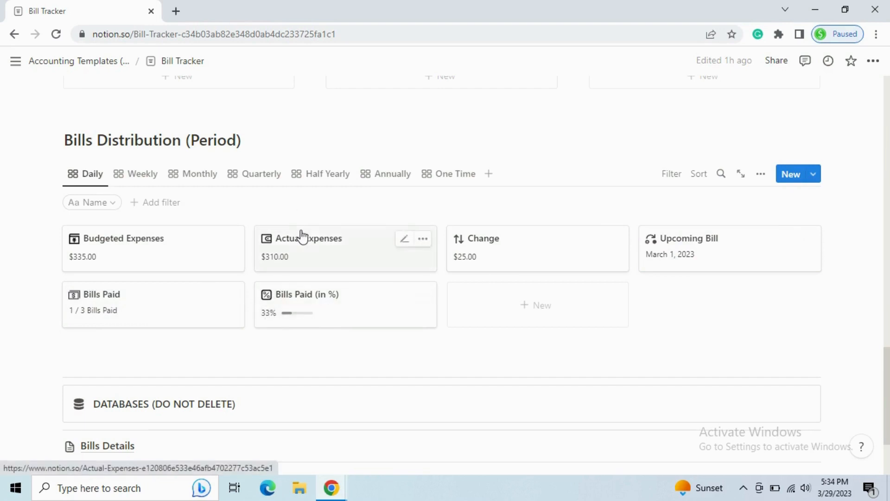
pyautogui.scroll(2, 301, 236)
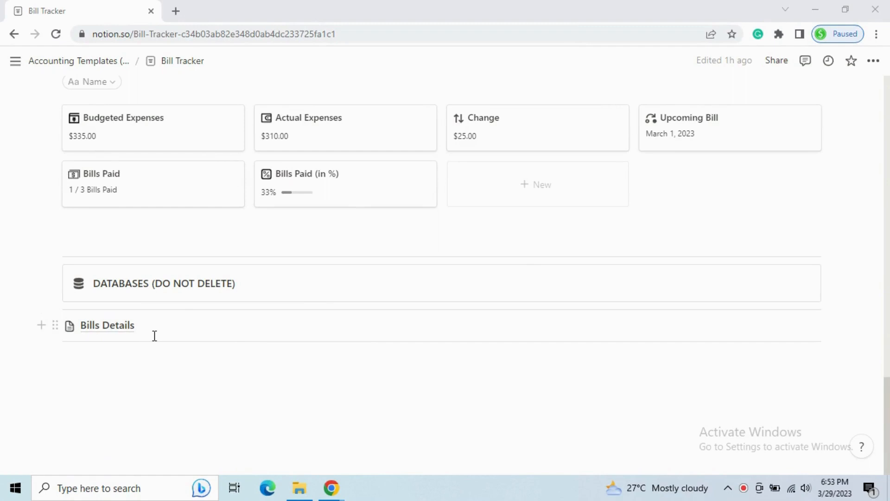
# Step: Open the Bills Details database and inspect the Budgeted Expenses rollup settings in its Bills Frequency table
pyautogui.click(133, 328)
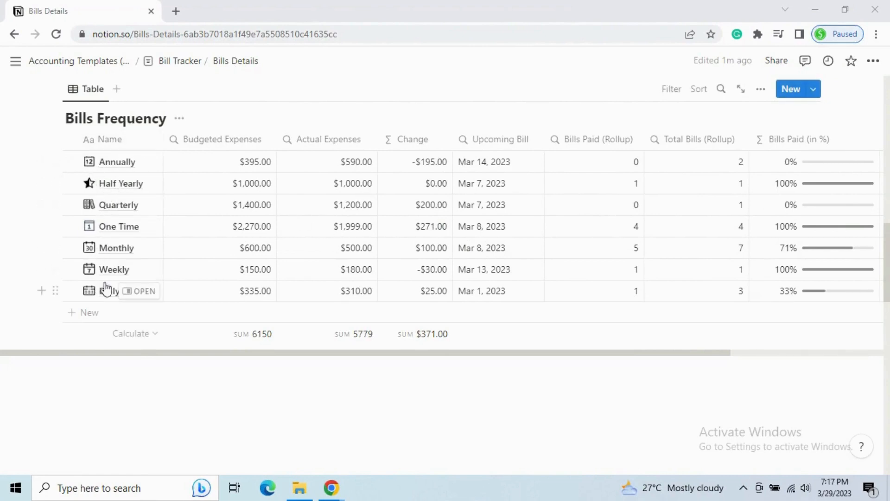
pyautogui.click(210, 140)
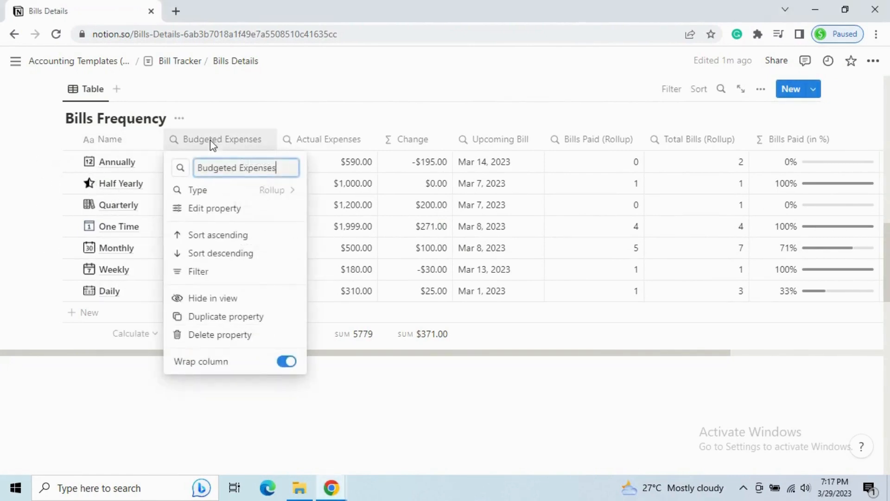
pyautogui.click(252, 214)
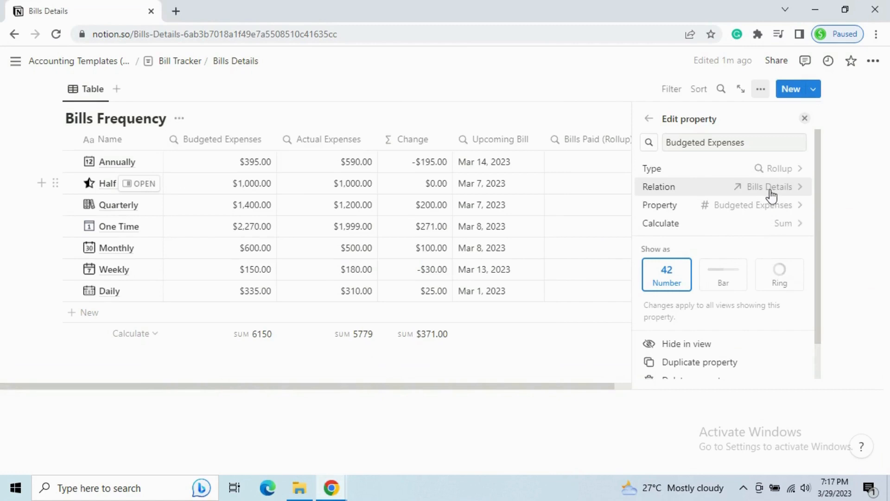
pyautogui.click(804, 118)
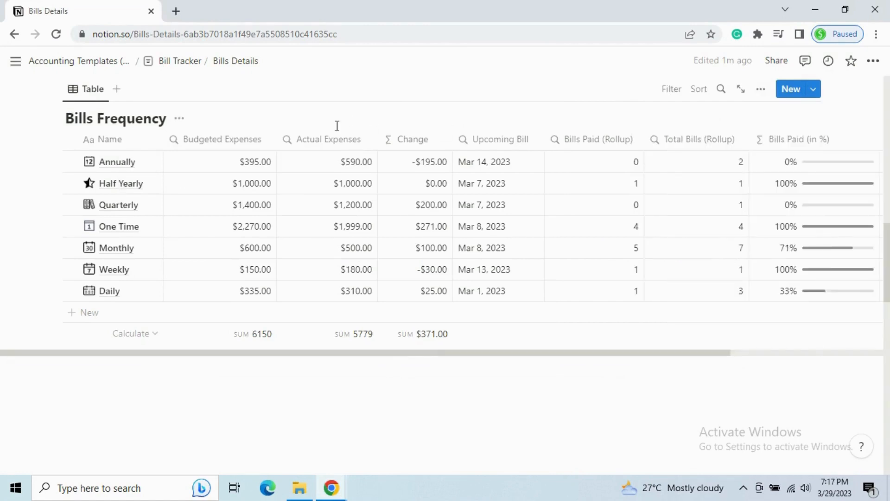
# Step: Inspect the Actual Expenses rollup settings and the Change formula in the Bills Frequency table
pyautogui.click(340, 145)
pyautogui.click(350, 211)
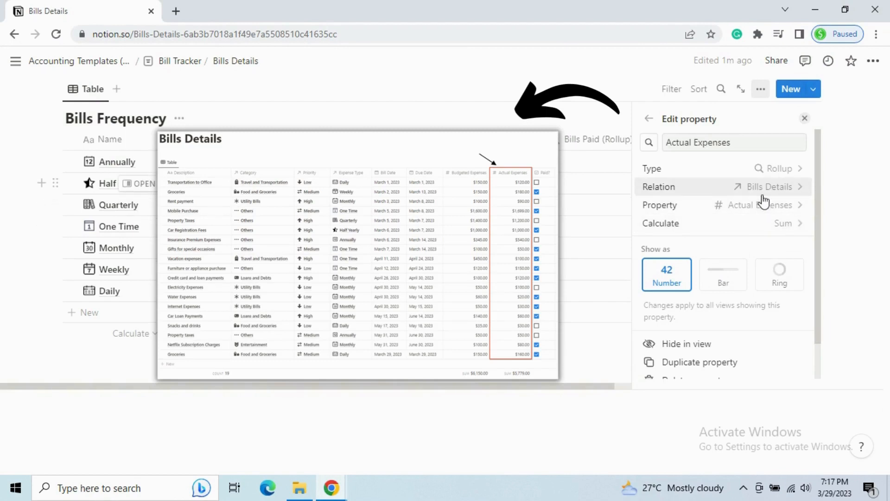
pyautogui.click(804, 118)
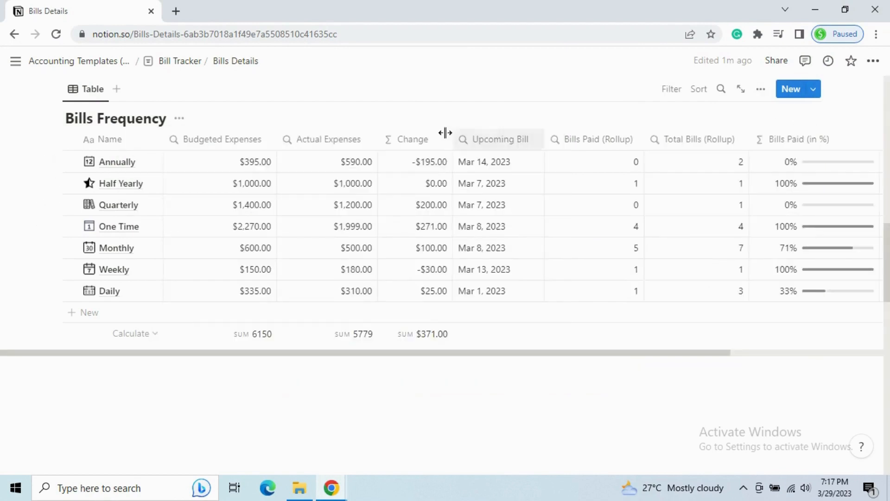
pyautogui.click(415, 170)
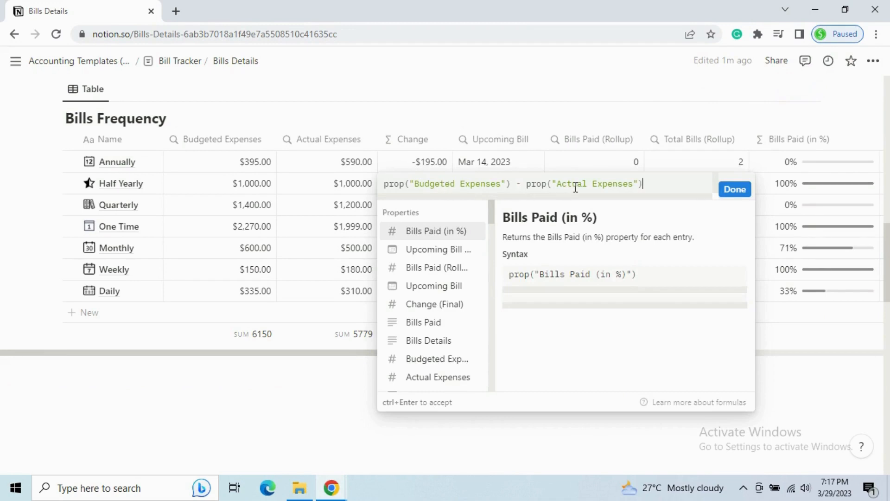
pyautogui.click(356, 184)
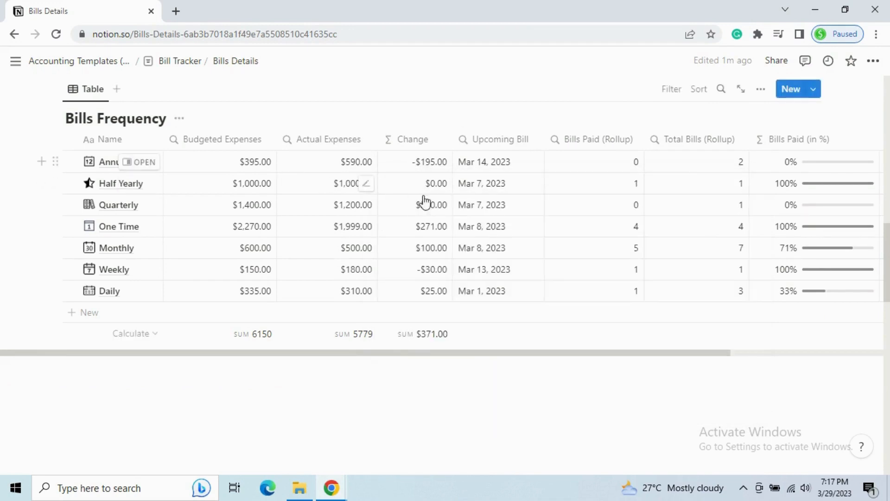
# Step: Inspect the rollup settings of the Upcoming Bill property in the Bills Frequency table
pyautogui.click(497, 141)
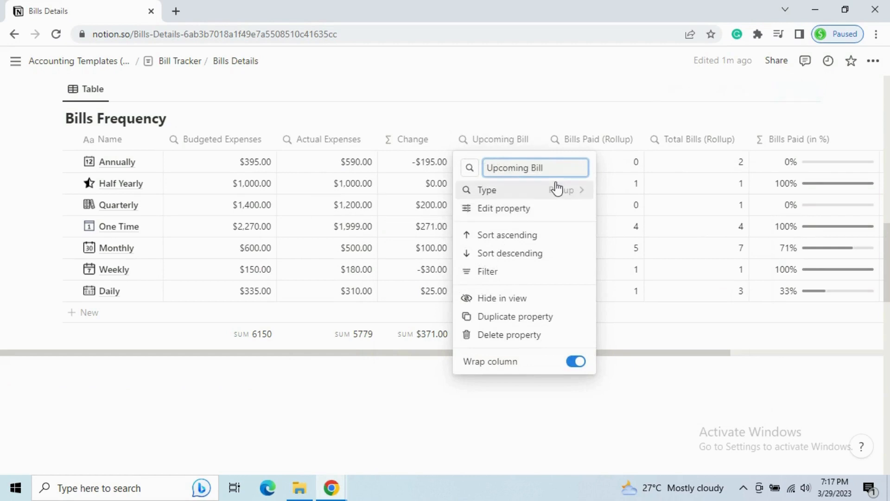
pyautogui.click(534, 208)
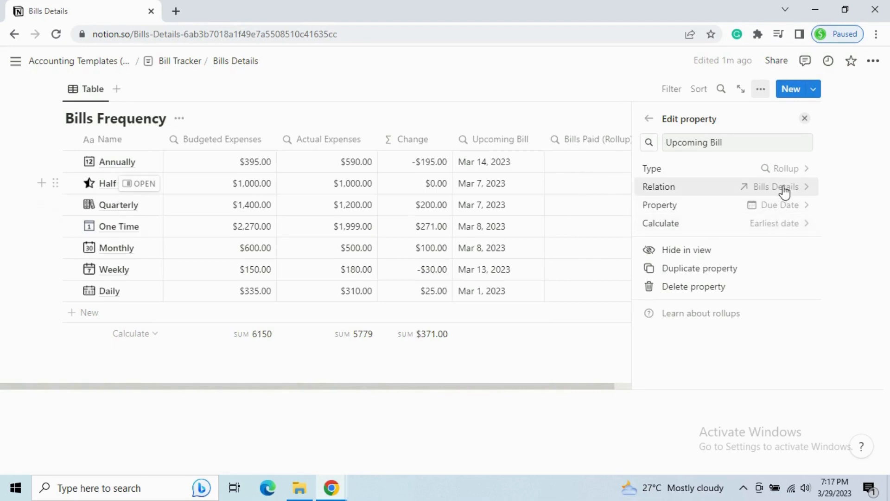
pyautogui.click(804, 120)
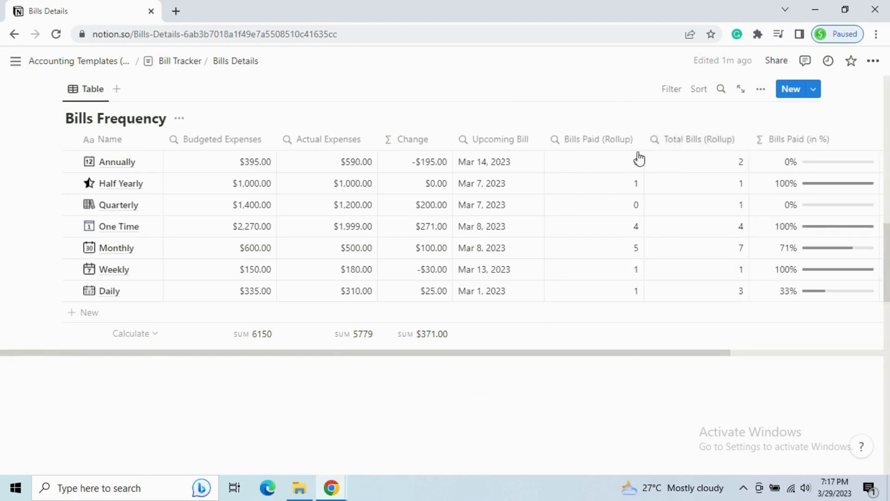
# Step: Inspect the settings of the Bills Paid (Rollup) and Total Bills (Rollup) properties in the Bills Frequency table
pyautogui.click(586, 140)
pyautogui.click(620, 210)
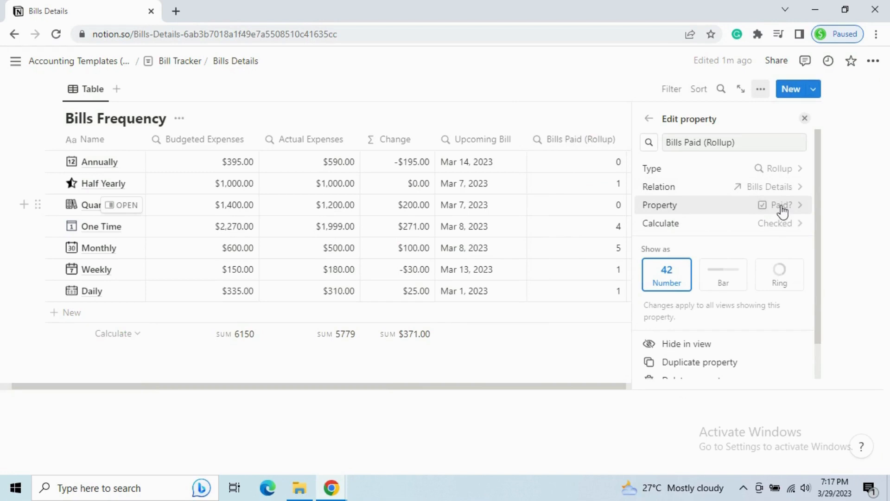
pyautogui.click(805, 118)
pyautogui.click(701, 139)
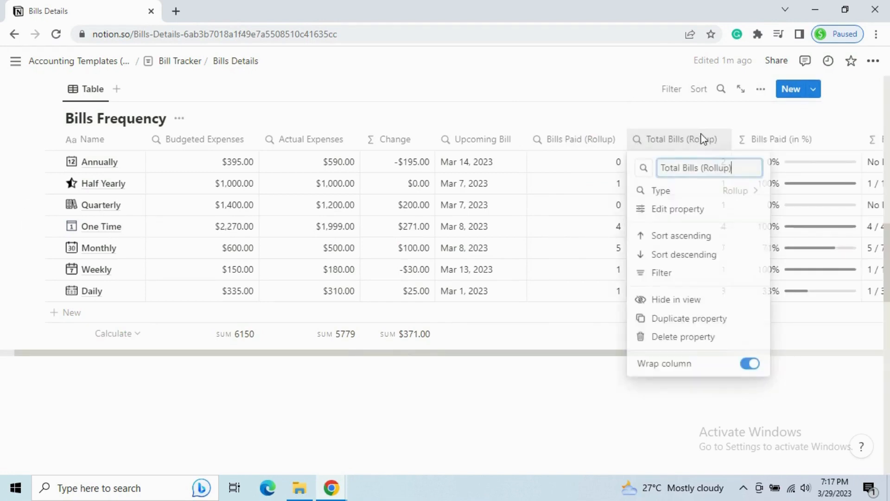
pyautogui.click(699, 209)
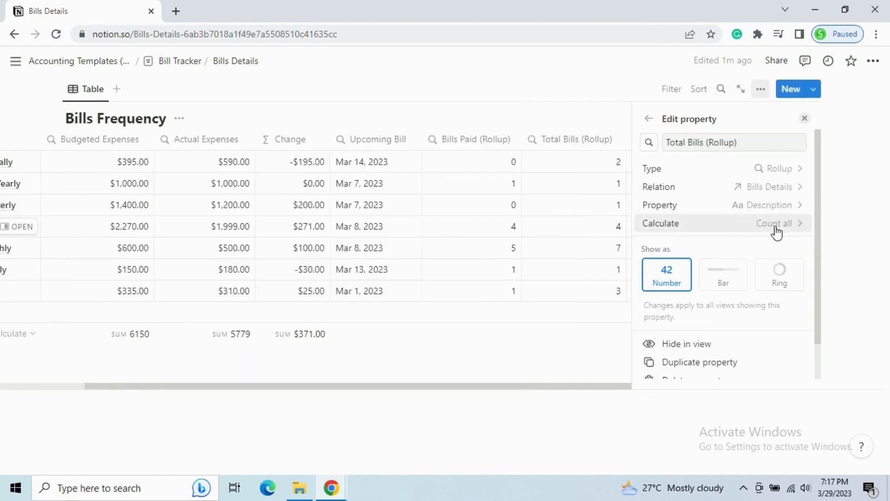
pyautogui.click(805, 119)
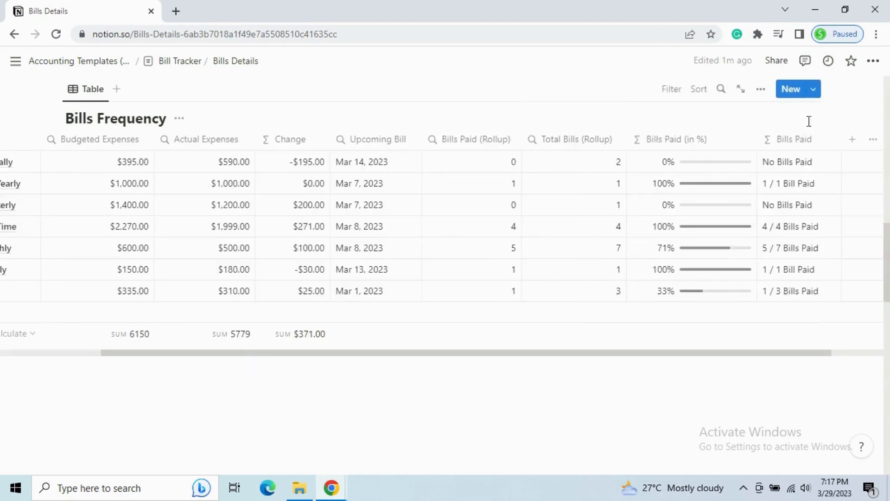
# Step: Examine the formulas behind the Bills Paid (in %) and Bills Paid columns in the Bills Frequency table
pyautogui.click(686, 170)
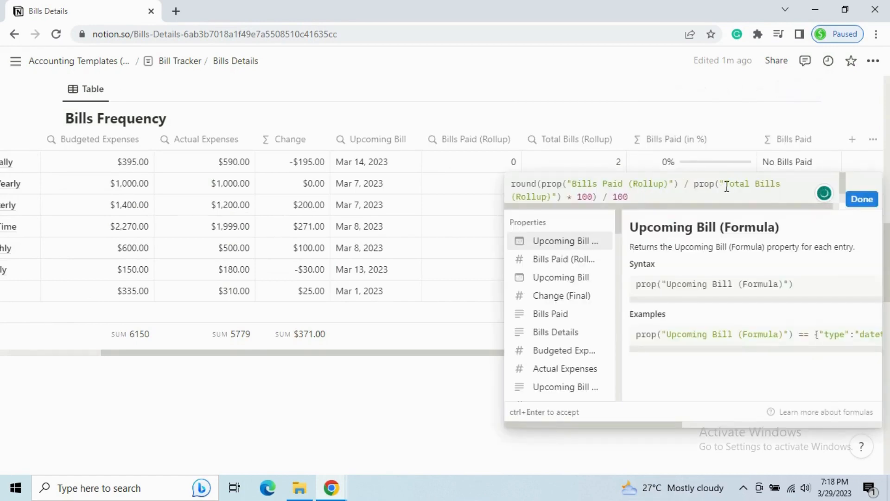
pyautogui.click(852, 200)
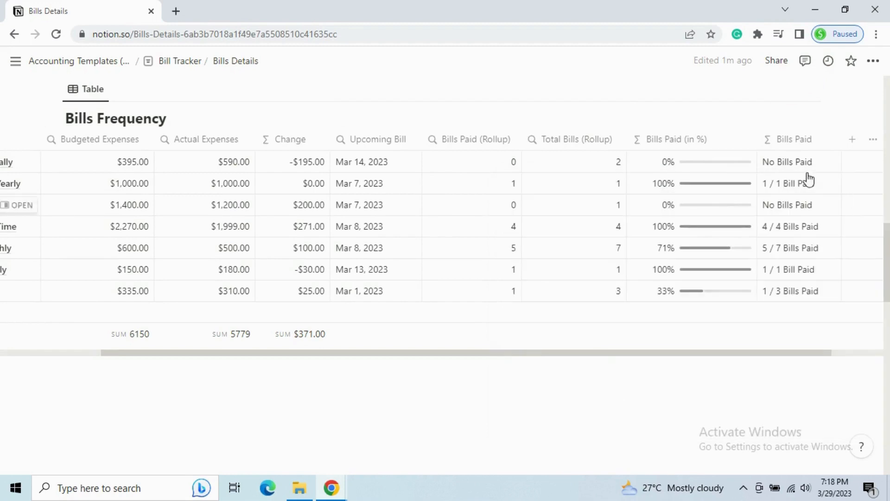
pyautogui.click(806, 171)
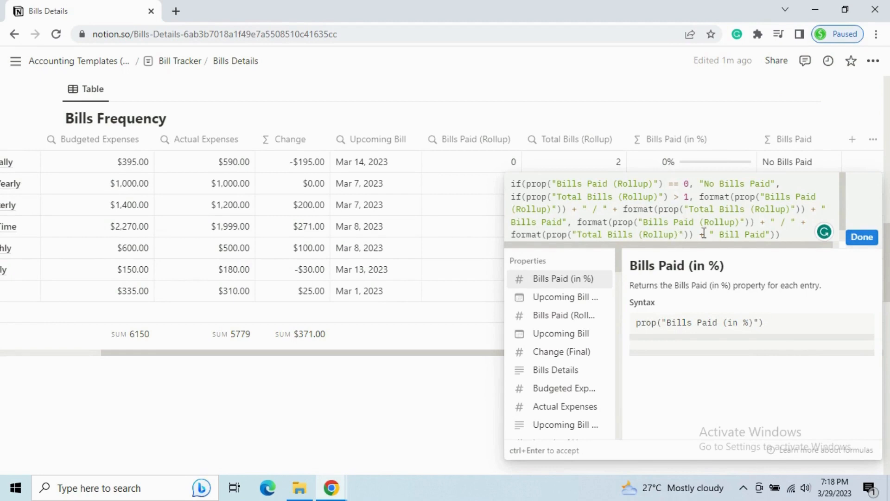
pyautogui.click(861, 237)
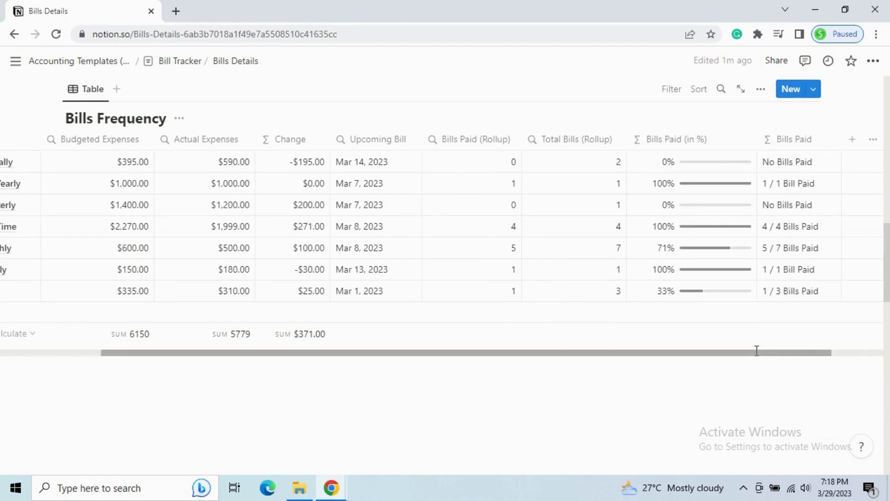
pyautogui.moveTo(755, 350); pyautogui.dragTo(641, 349)
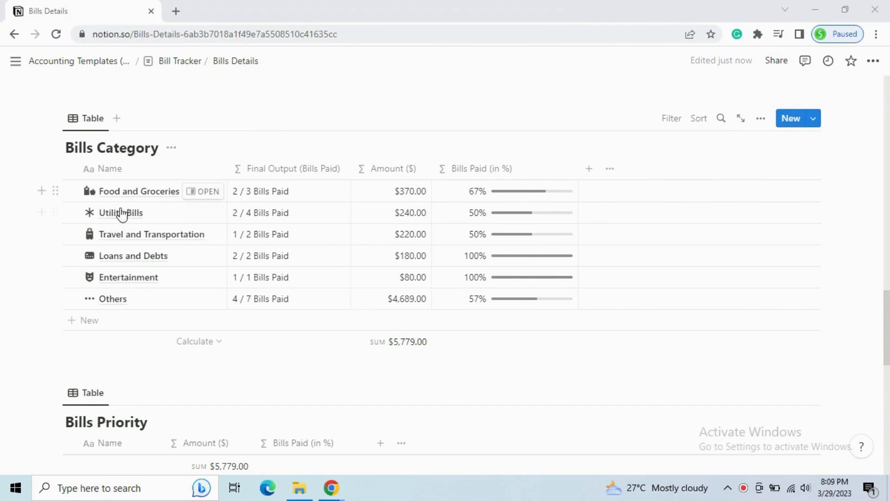
# Step: Compare the amount and paid-percentage columns of the Bills Category and Bills Priority tables
pyautogui.scroll(-2, 122, 267)
pyautogui.scroll(-1, 122, 266)
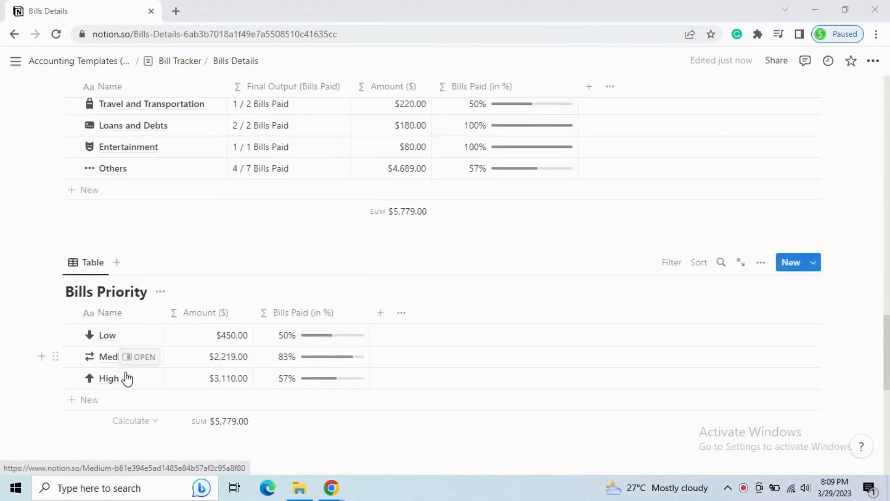
pyautogui.scroll(3, 252, 335)
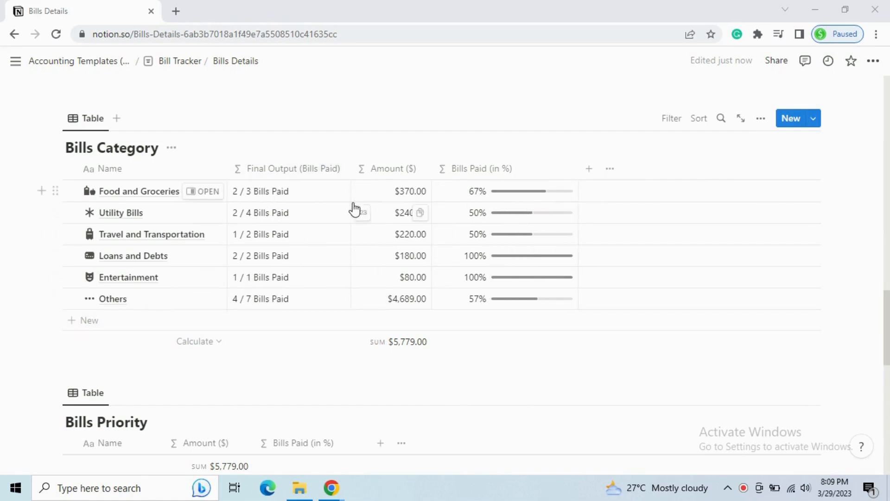
pyautogui.scroll(-3, 320, 205)
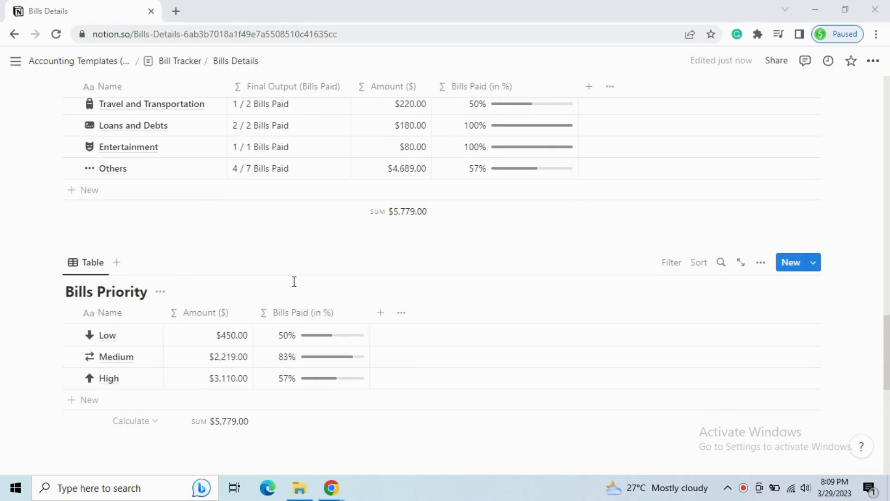
pyautogui.scroll(3, 292, 280)
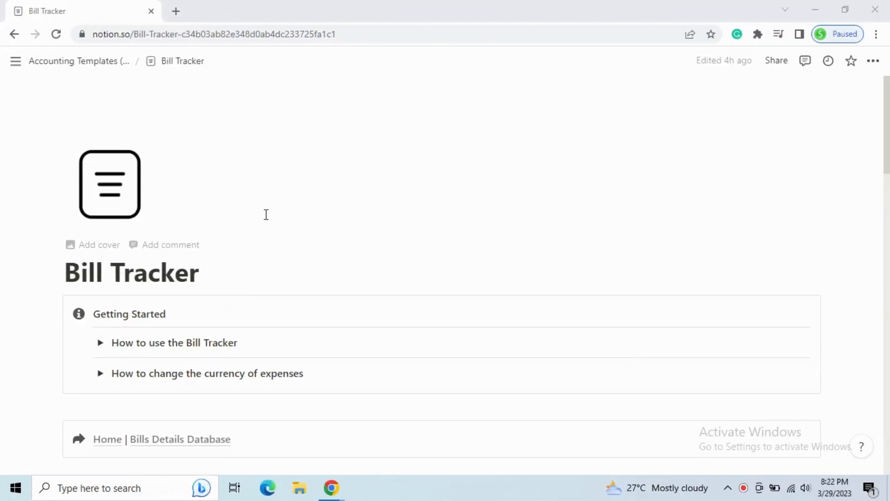
# Step: Review the Upcoming Bills, Past Due Bills and Bills Paid views in the Bill Tracker page's Summary
pyautogui.scroll(-2, 262, 209)
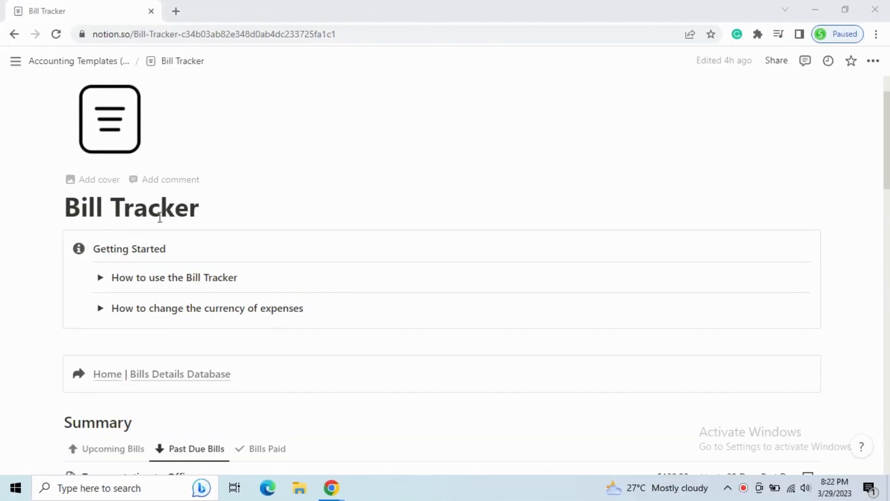
pyautogui.scroll(-4, 159, 217)
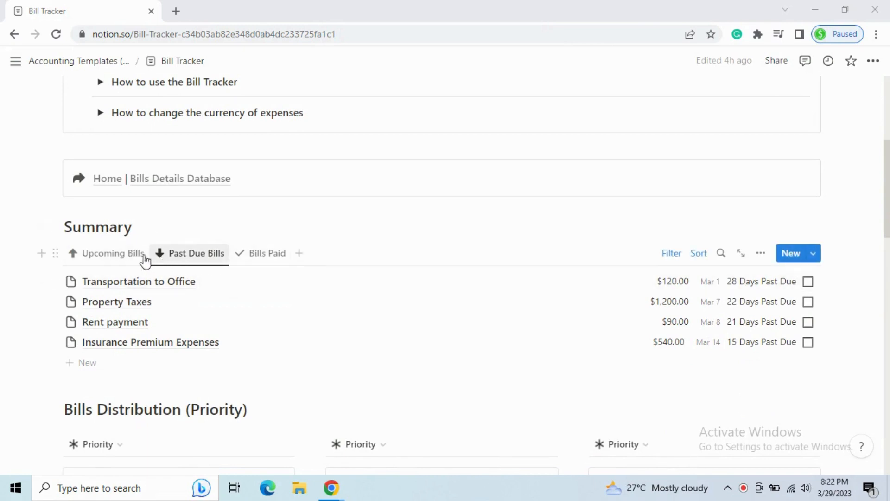
pyautogui.click(127, 258)
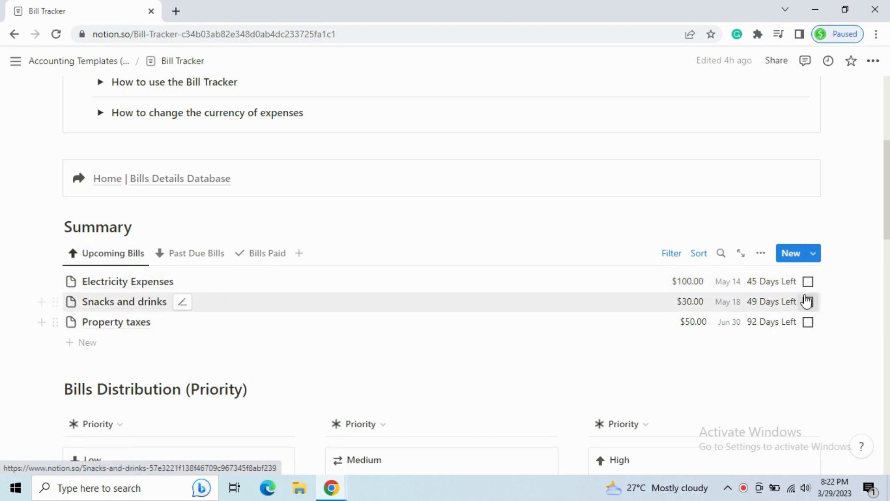
pyautogui.click(213, 254)
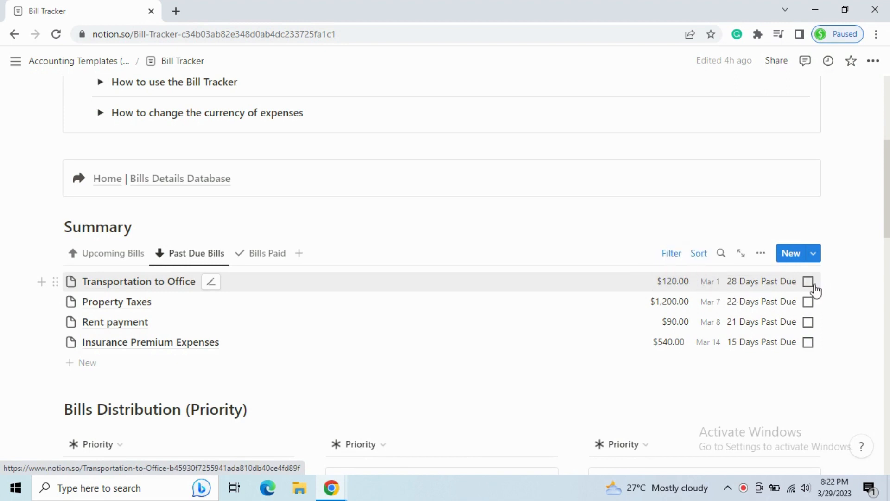
pyautogui.click(263, 261)
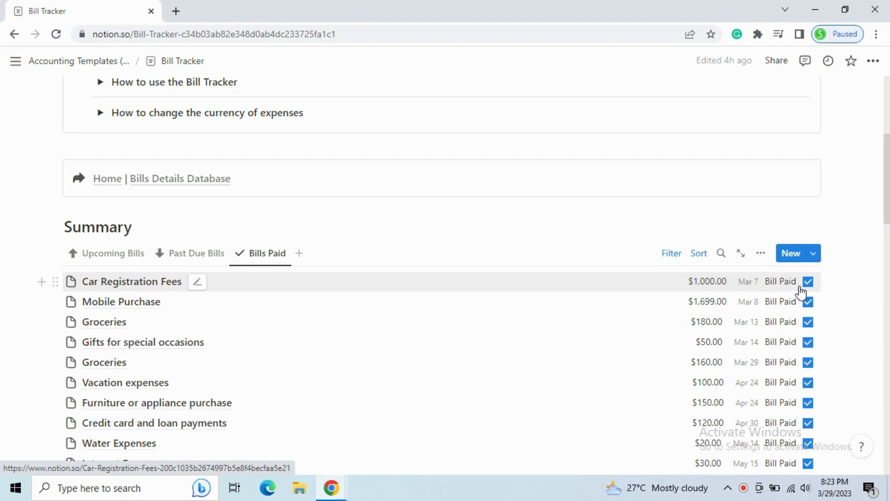
# Step: Review the bills distributions by priority, category and period, and return to the Summary section
pyautogui.scroll(-10, 664, 309)
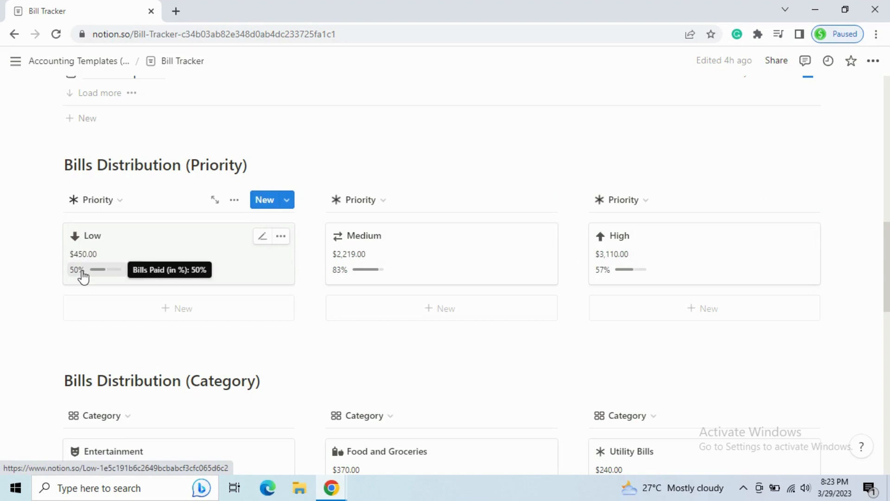
pyautogui.scroll(-5, 83, 275)
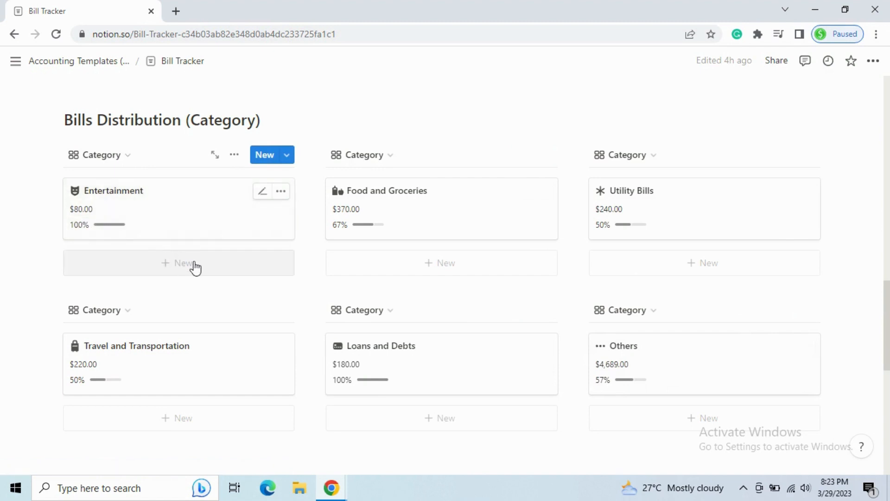
pyautogui.scroll(-7, 193, 265)
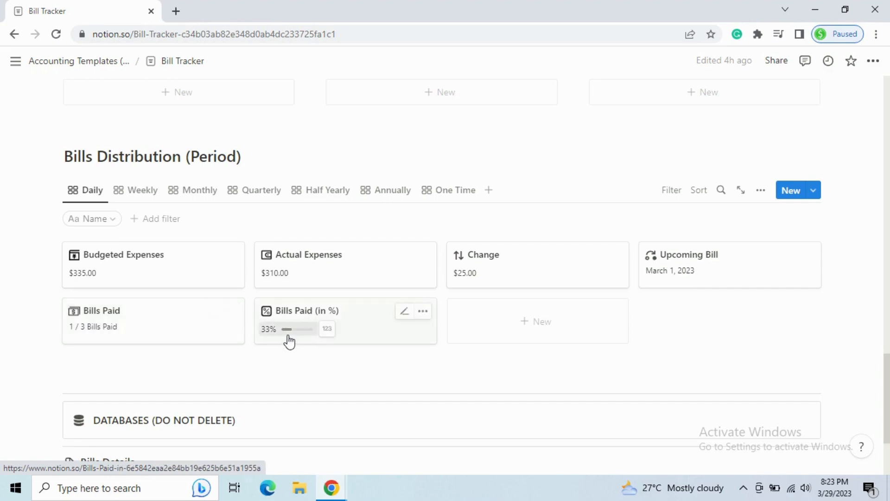
pyautogui.scroll(8, 290, 340)
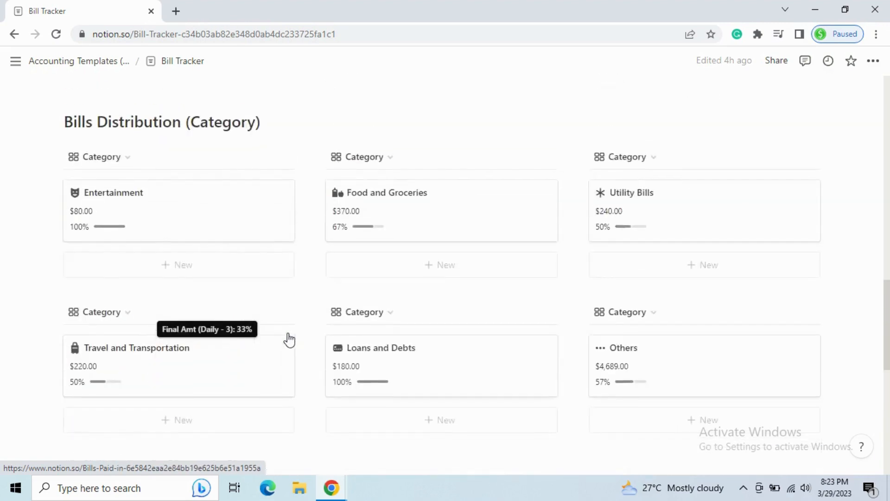
pyautogui.scroll(10, 290, 340)
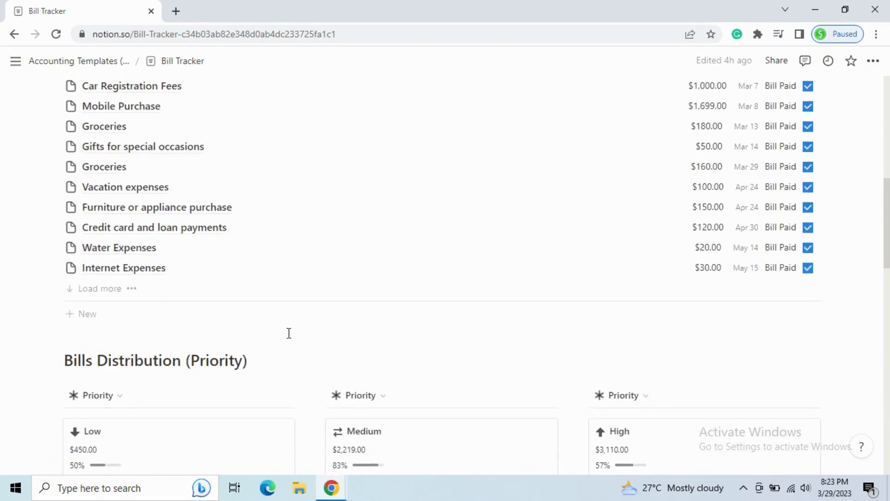
pyautogui.scroll(5, 289, 334)
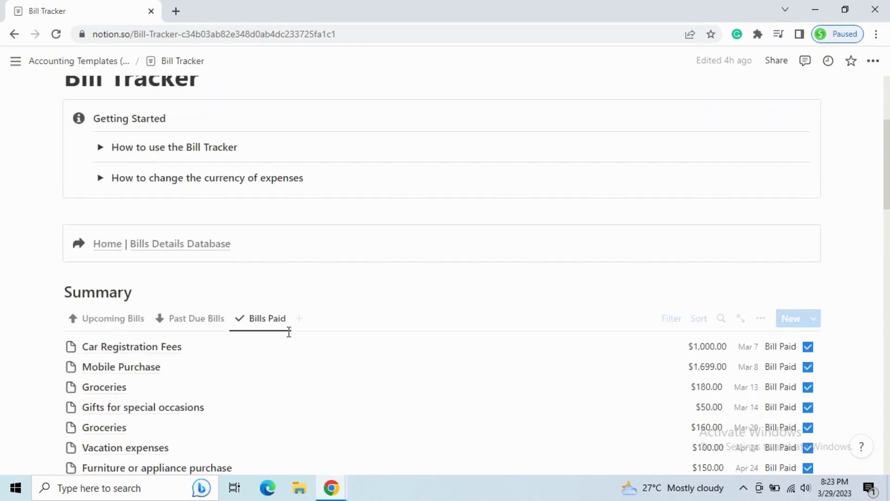